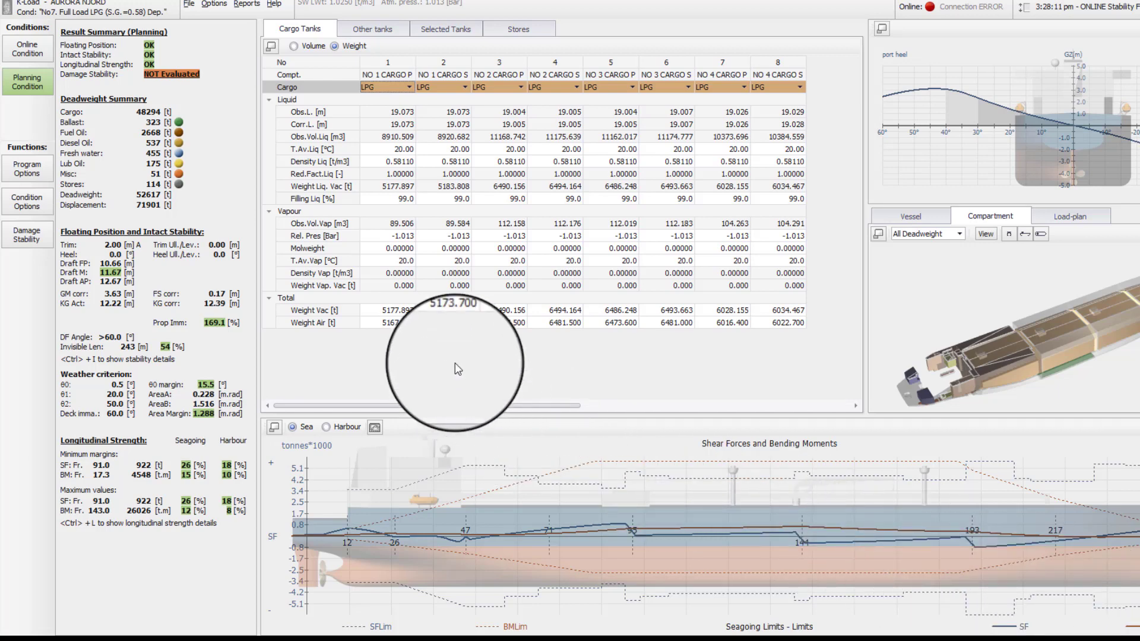
Step: Examine the liquid filling percentages across the cargo tanks and compare them with the other tanks
double_click(398, 201)
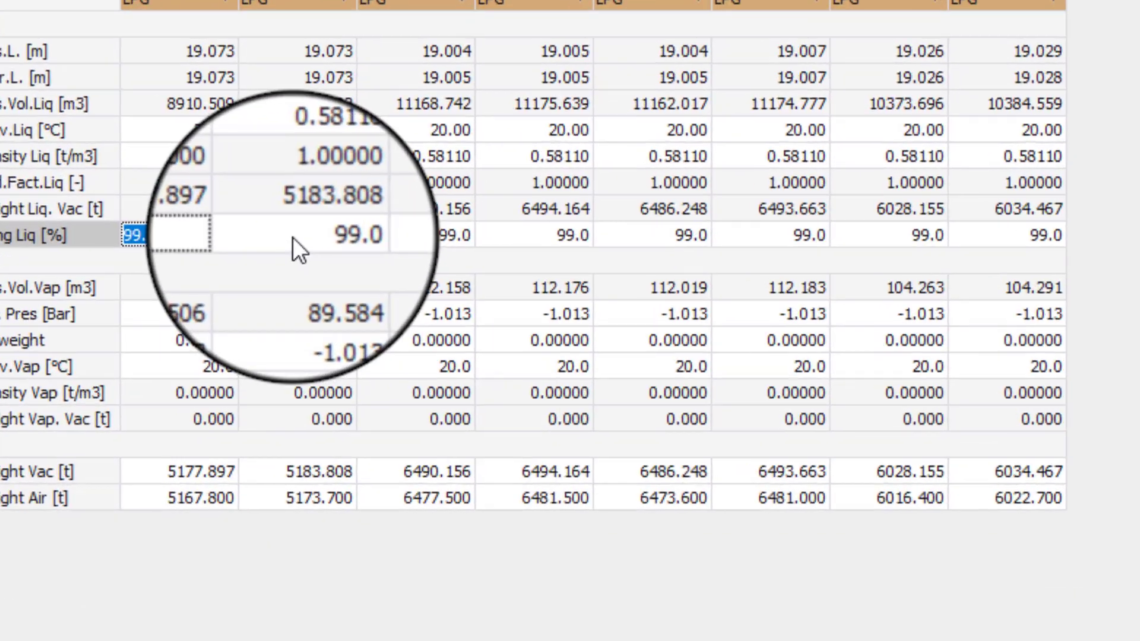
key("Tab")
key("Tab")
key("Tab")
key("Tab")
key("Tab")
key("Tab")
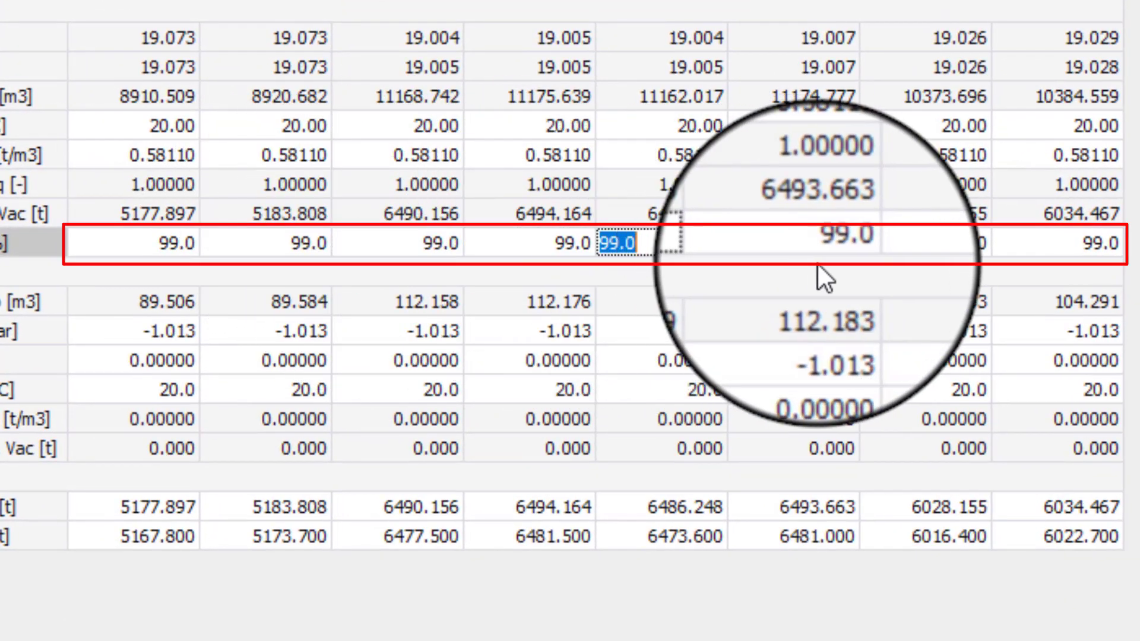
key("Tab")
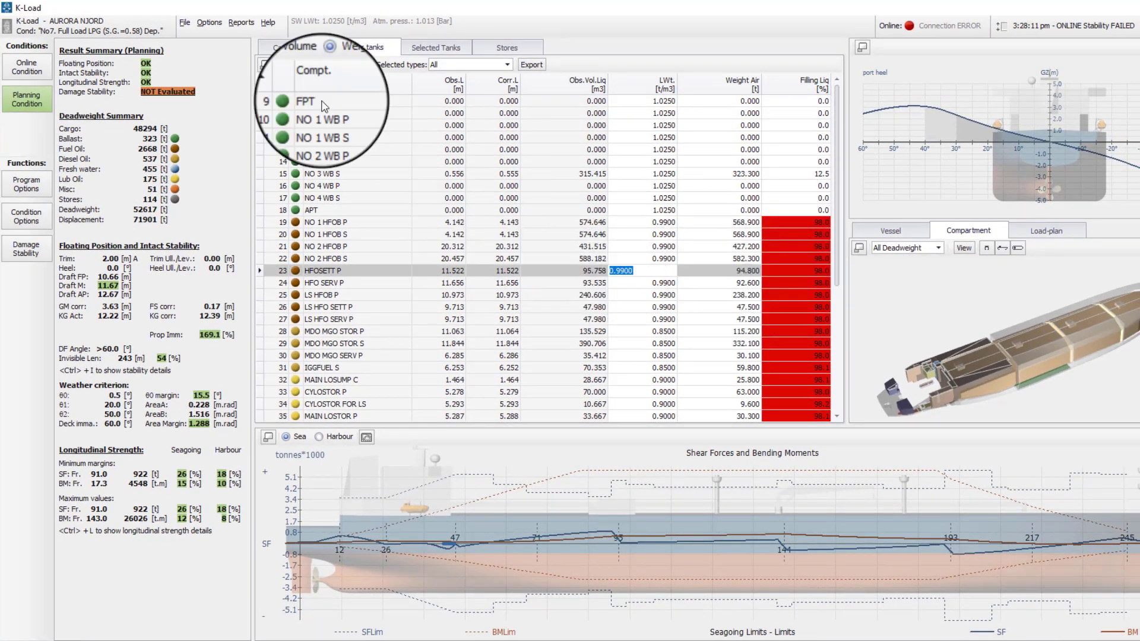
left_click(295, 51)
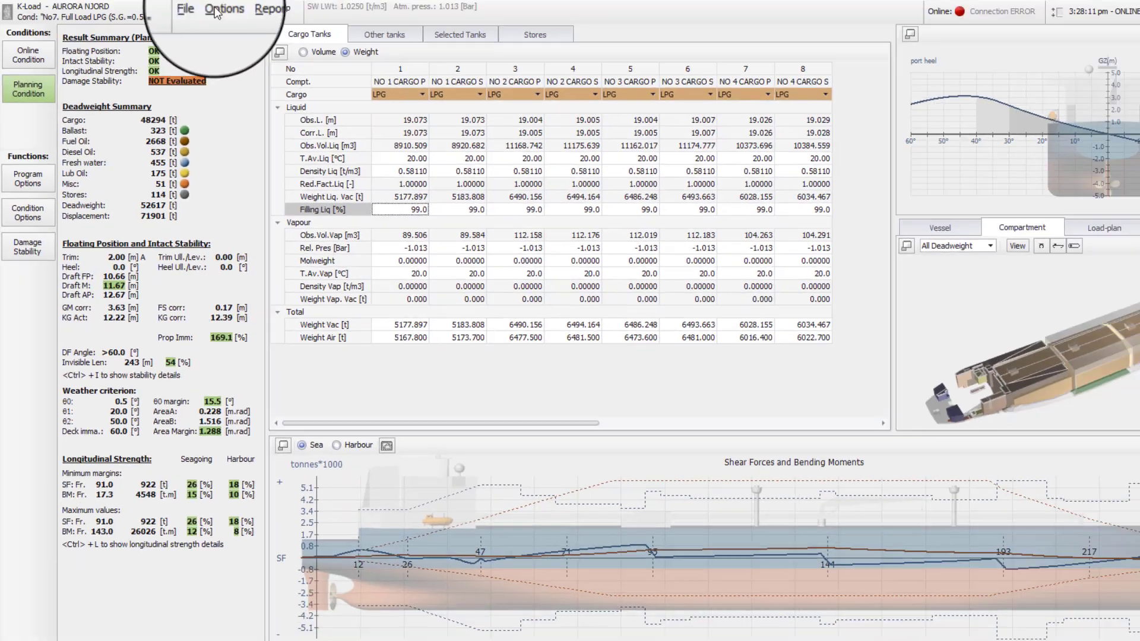
Step: In the free surface condition options, enable Use Max FS for FPT, APT and the NO 1 to NO 4 WB tanks
left_click(209, 24)
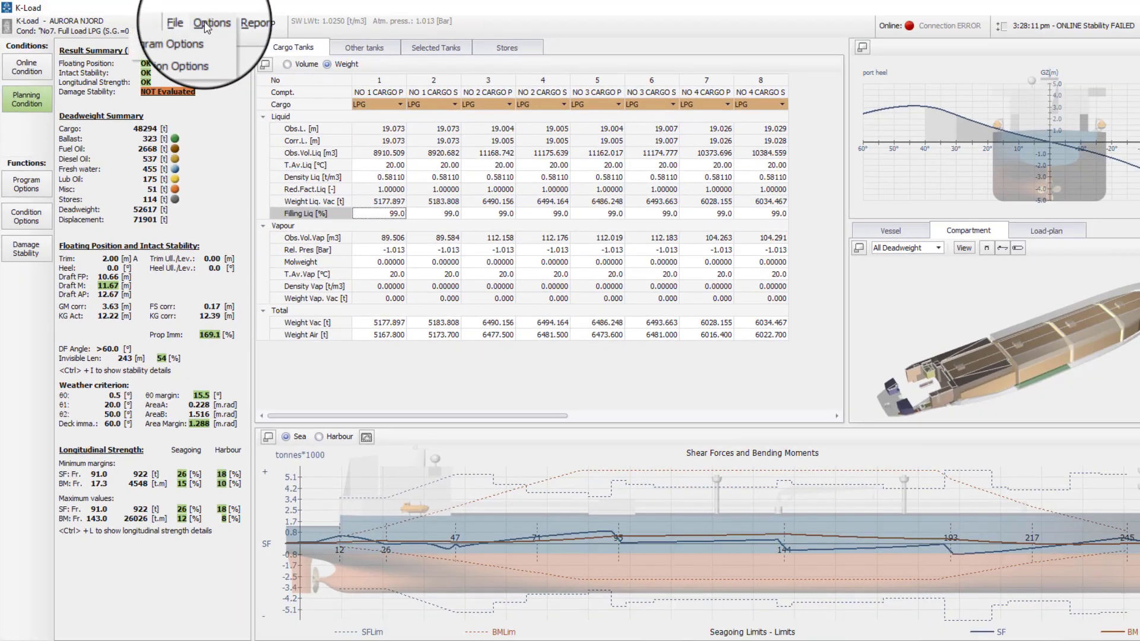
left_click(199, 47)
left_click(613, 47)
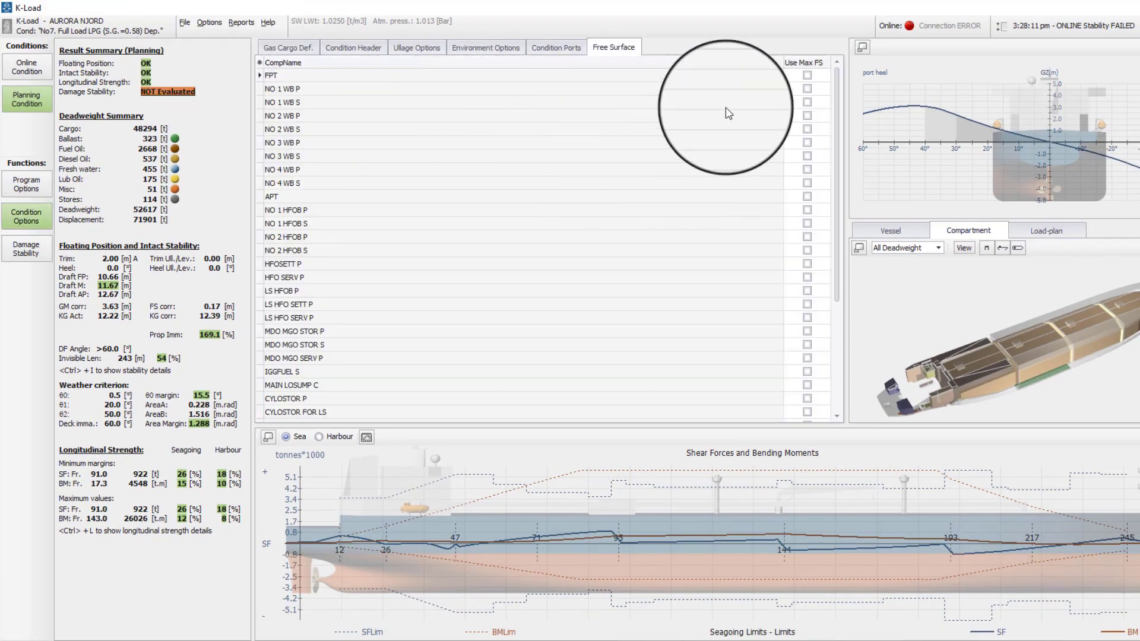
left_click(807, 75)
left_click(807, 88)
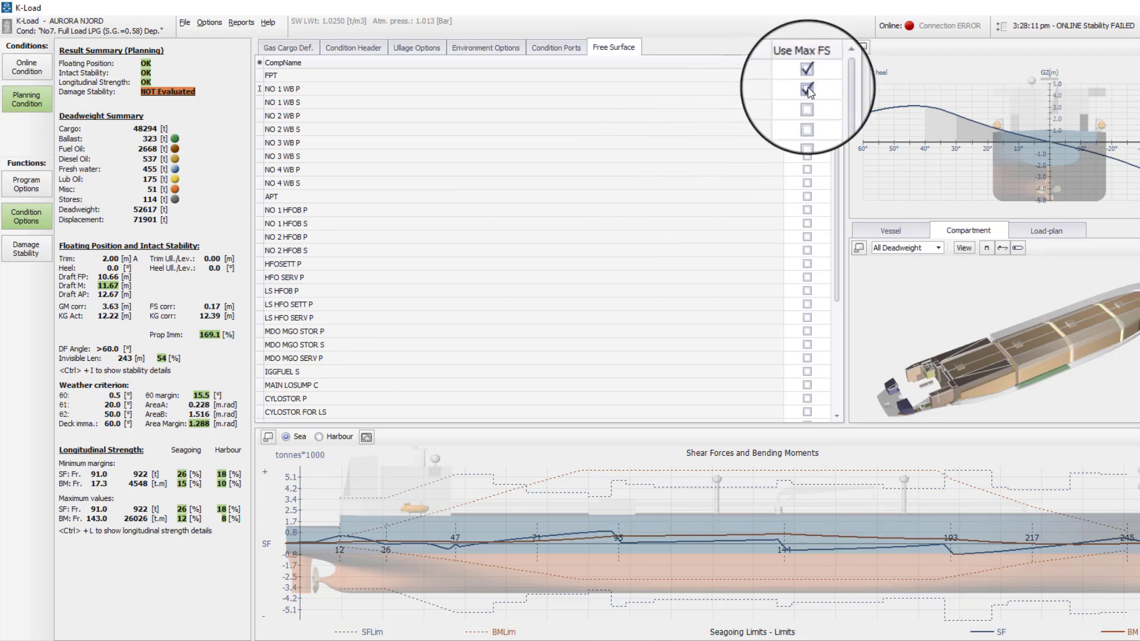
left_click(807, 103)
left_click(807, 116)
left_click(807, 129)
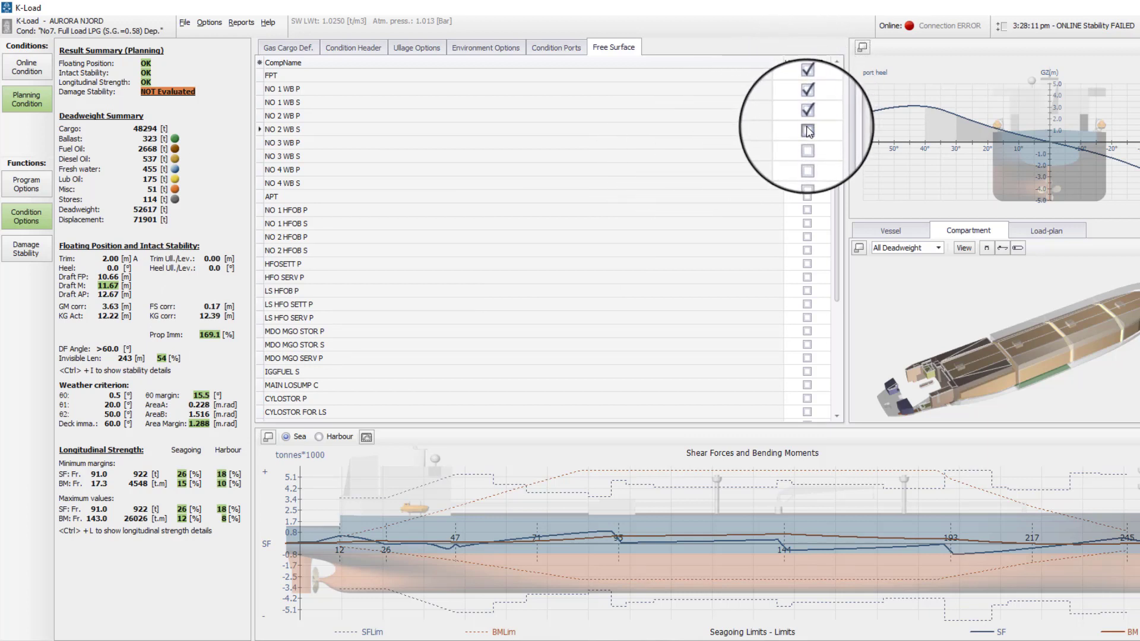
left_click(808, 129)
left_click(808, 143)
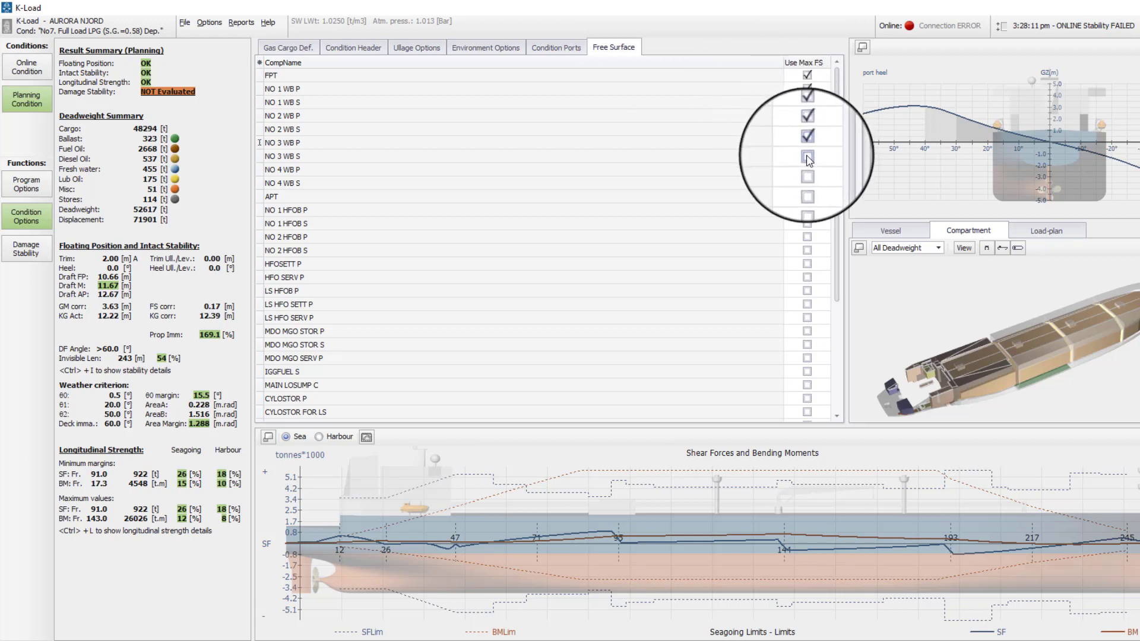
left_click(807, 156)
left_click(807, 169)
left_click(807, 183)
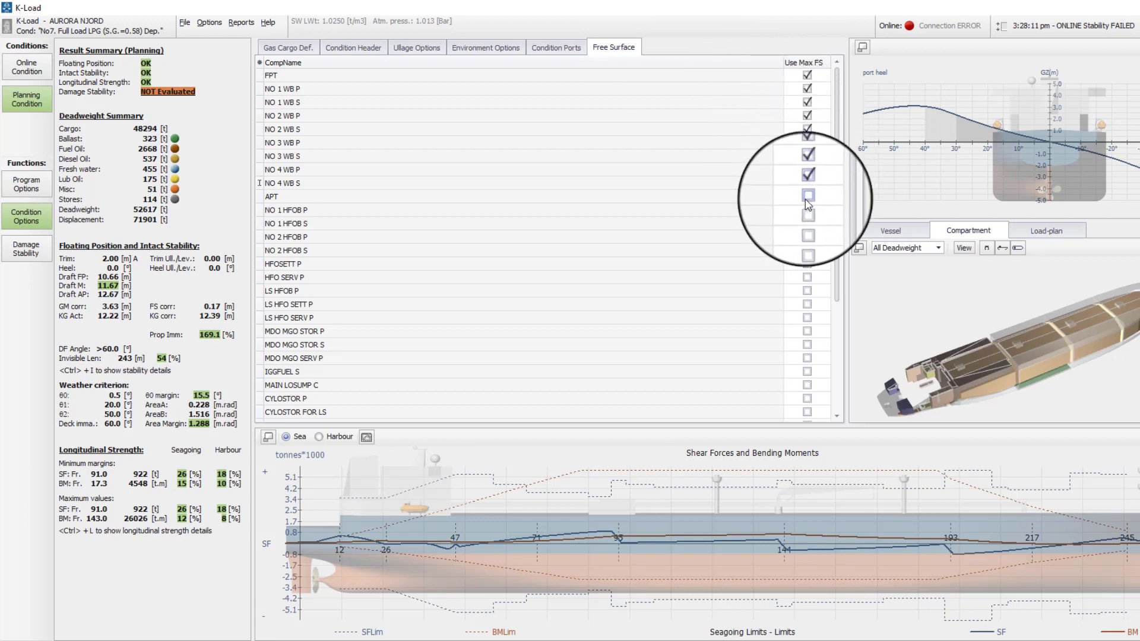
left_click(807, 196)
Step: Enable Use Max FS for the heavy fuel oil tanks from NO 1 HFOB P through LS HFO SERV P
left_click(808, 210)
left_click(807, 223)
left_click(807, 237)
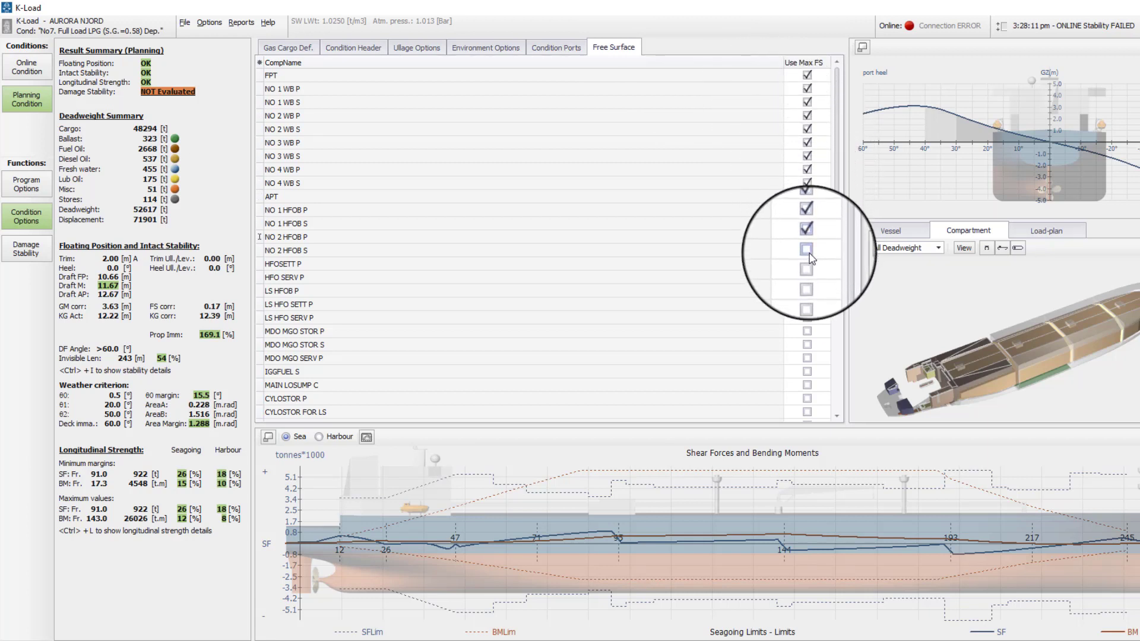
left_click(807, 250)
left_click(807, 264)
left_click(807, 278)
left_click(807, 291)
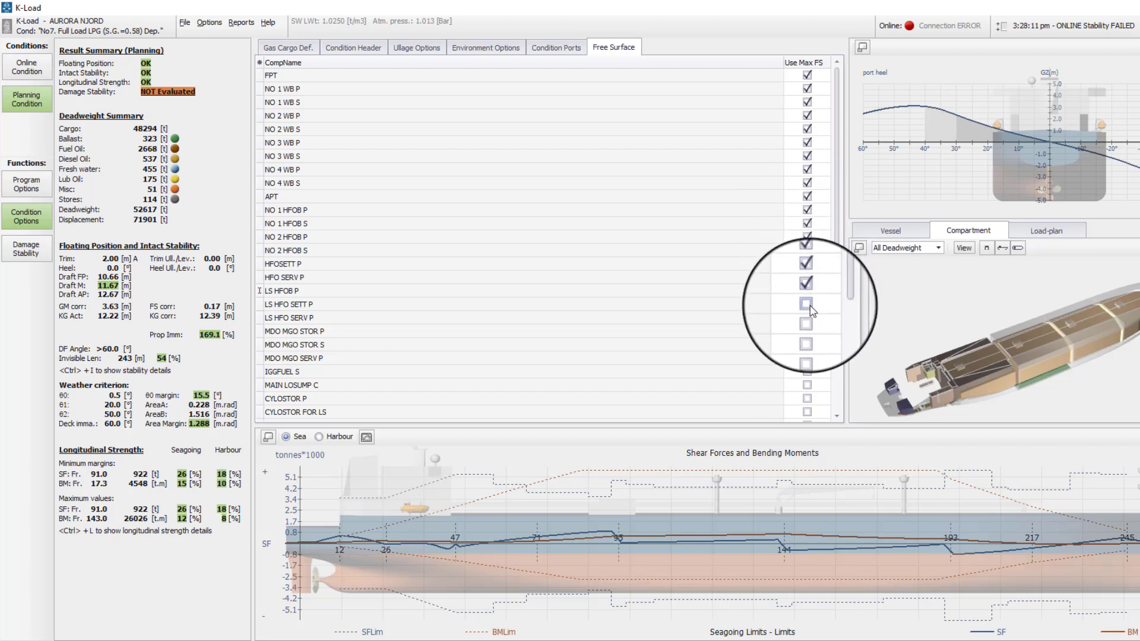
left_click(807, 305)
scroll(809, 321, "down", 1)
left_click(807, 318)
scroll(809, 321, "down", 1)
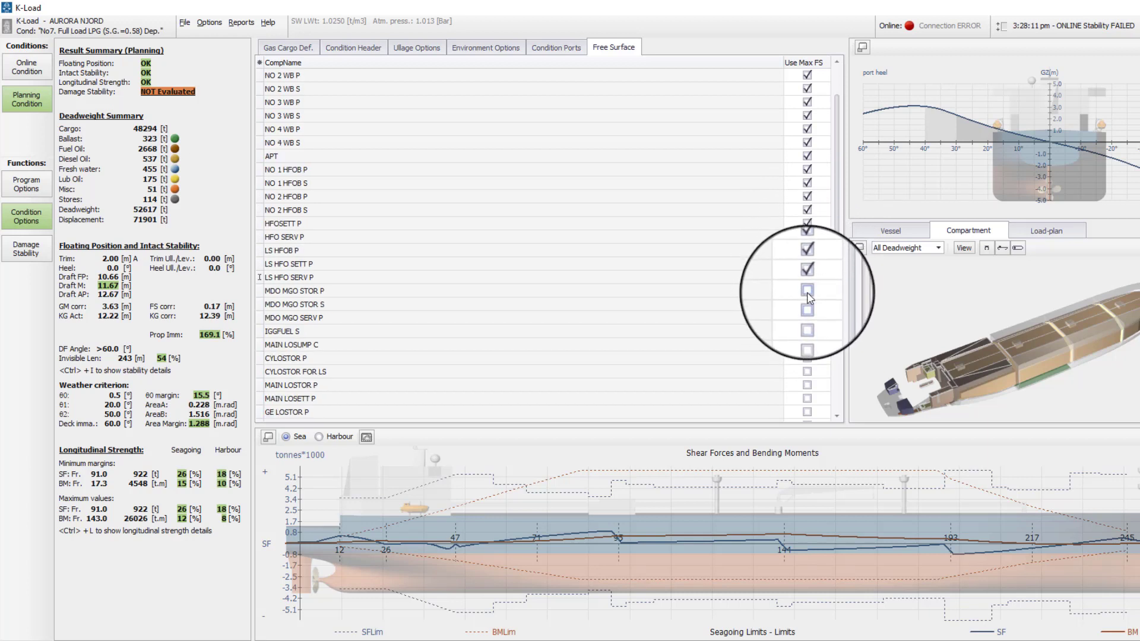
Step: Enable Use Max FS for MDO MGO STOR P and S, MDO MGO SERV P, and IGGFUEL S
left_click(807, 318)
scroll(809, 320, "down", 1)
left_click(807, 318)
left_click(807, 332)
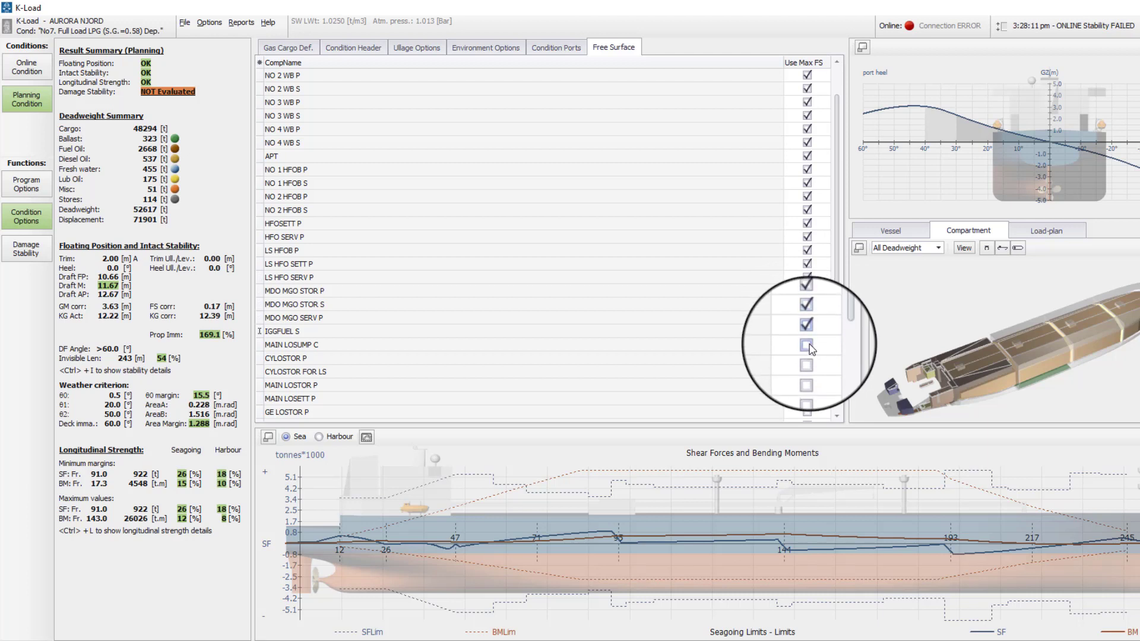
Step: Enable Use Max FS for the lube oil tanks from MAIN LOSUMP C through GE LOSETT P
left_click(807, 345)
left_click(807, 358)
left_click(807, 372)
left_click(807, 385)
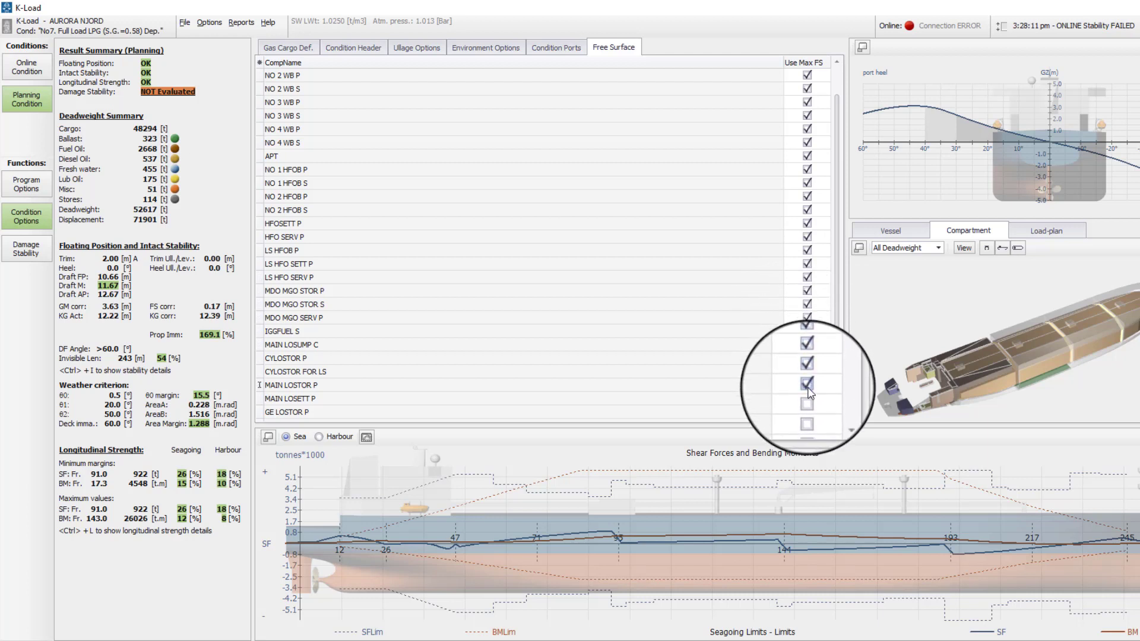
scroll(807, 374, "down", 3)
left_click(807, 358)
left_click(807, 372)
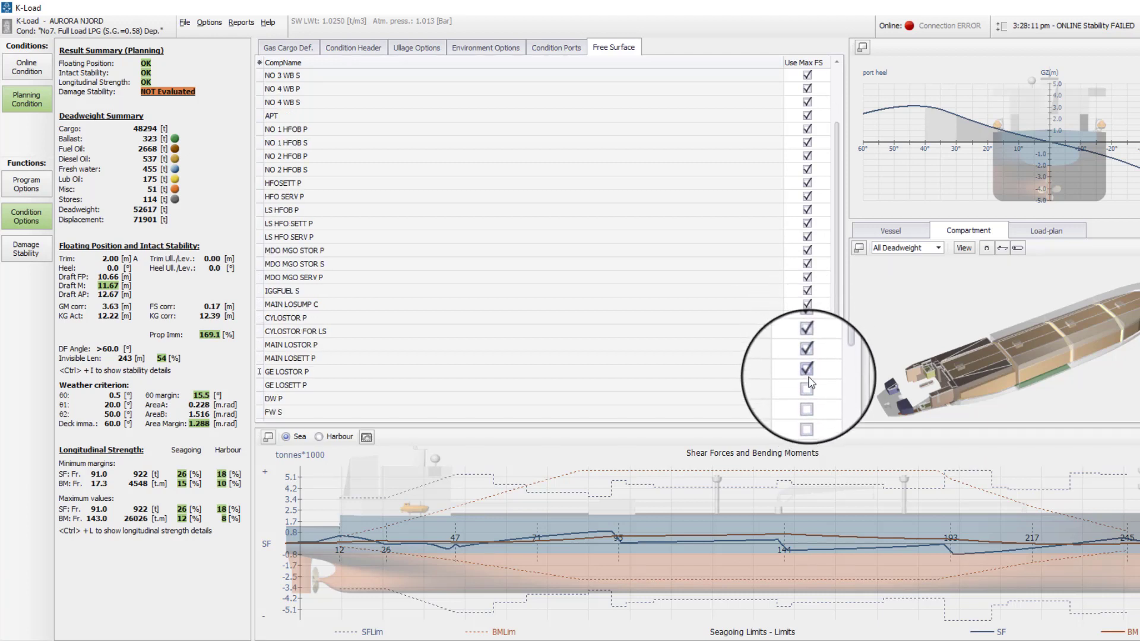
left_click(807, 386)
scroll(807, 385, "down", 1)
left_click(807, 386)
scroll(807, 385, "down", 1)
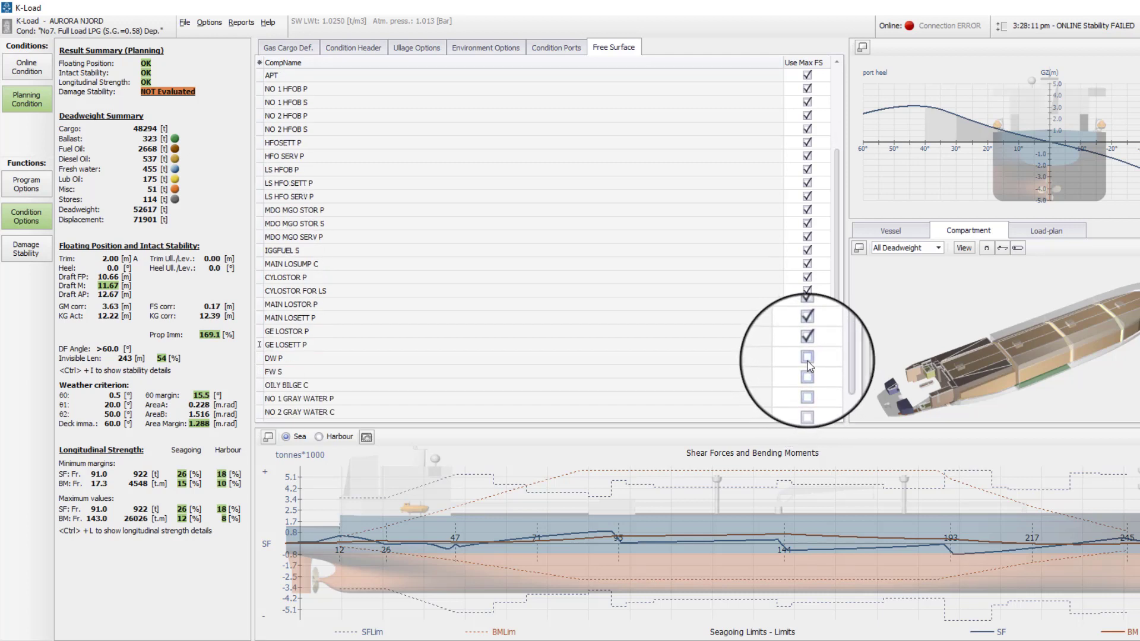
Step: Enable Use Max FS for the remaining tanks from DW P through CWT C, including fresh water, bilge, gray water and overflow tanks
left_click(807, 385)
scroll(807, 385, "down", 1)
left_click(807, 386)
scroll(807, 385, "down", 1)
left_click(807, 385)
scroll(807, 380, "down", 2)
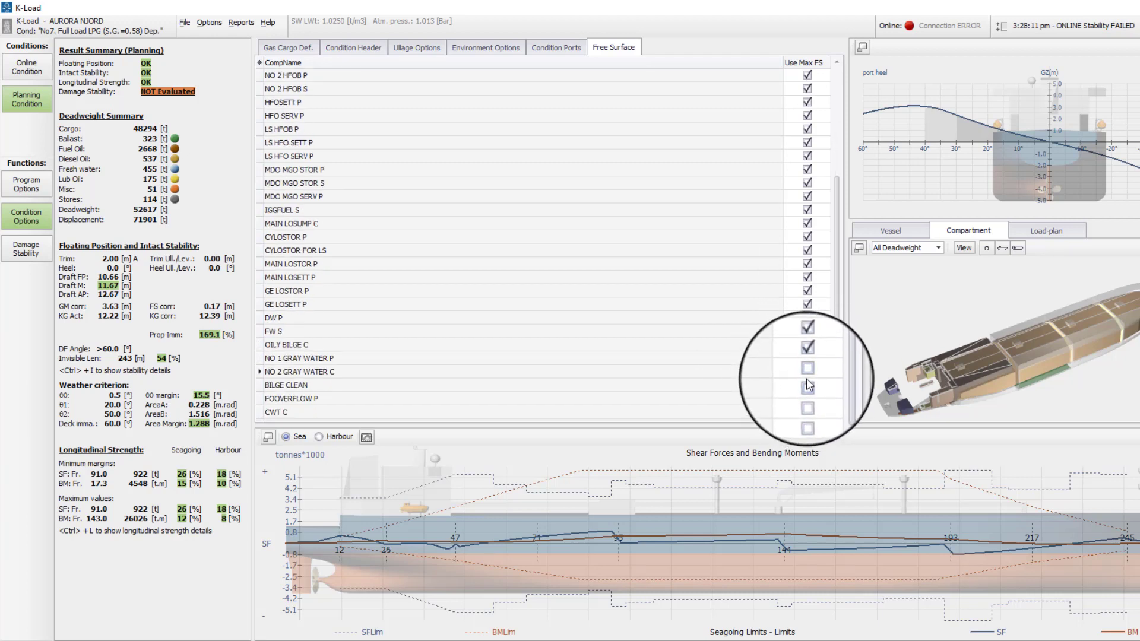
left_click(807, 372)
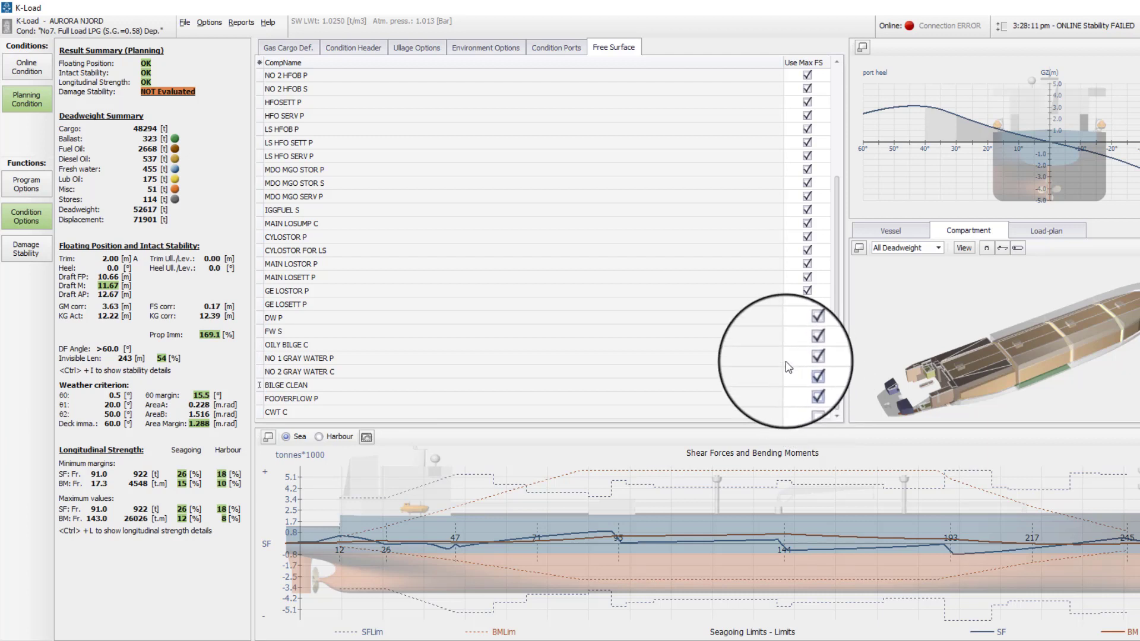
left_click(807, 386)
left_click(807, 399)
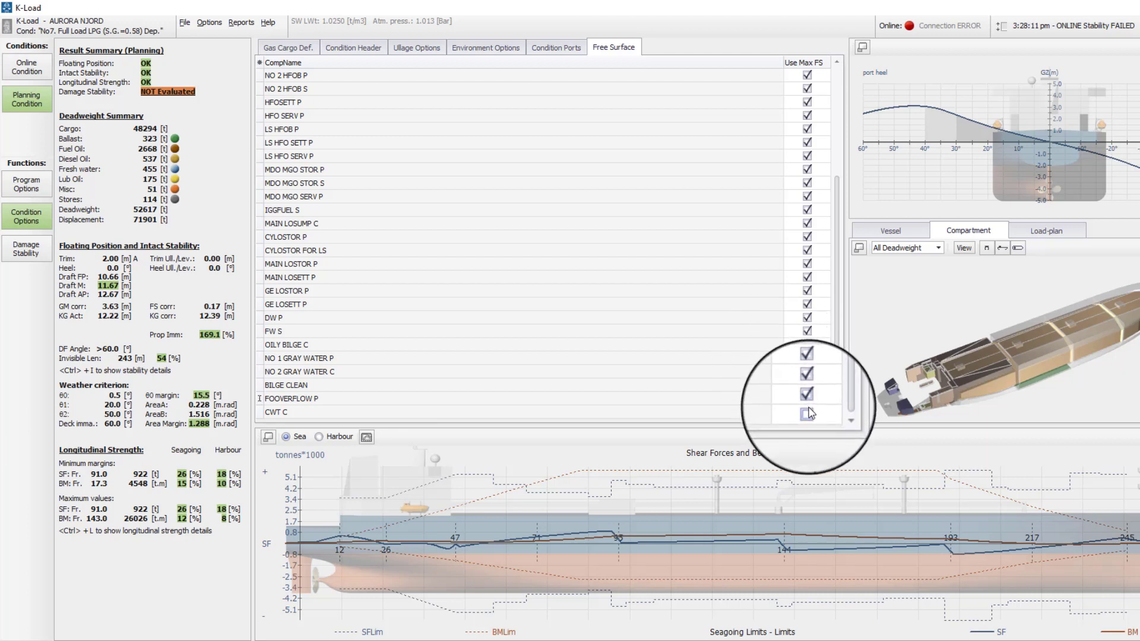
left_click(807, 412)
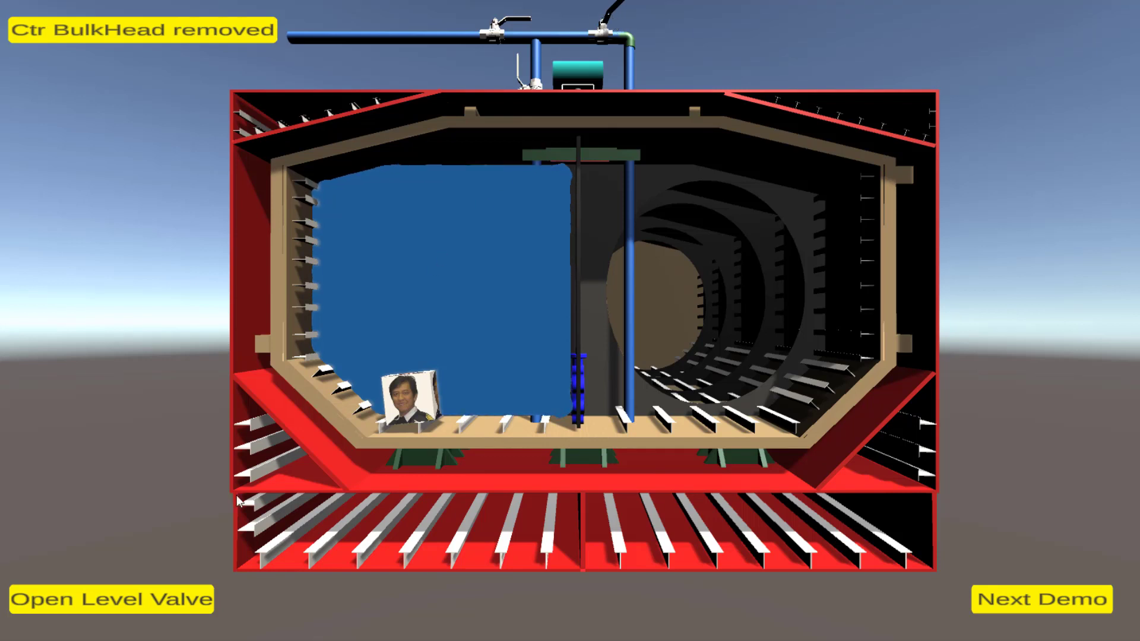
Step: In the tank sloshing simulation, level the liquid by opening and closing the level valve, and remove the centre bulkhead
left_click(166, 594)
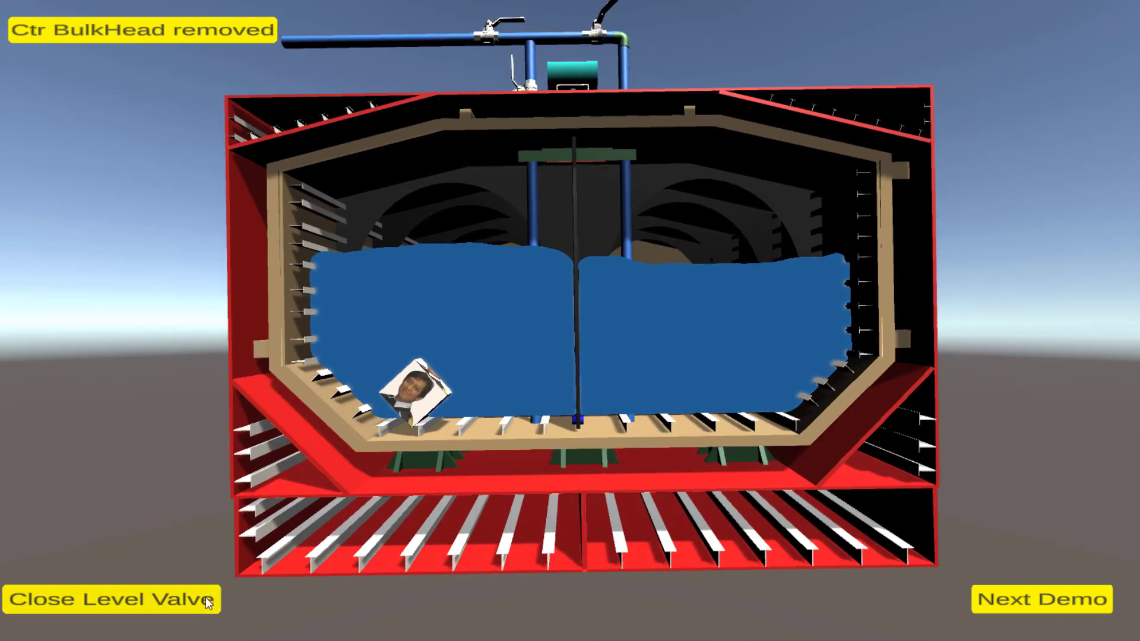
left_click(206, 599)
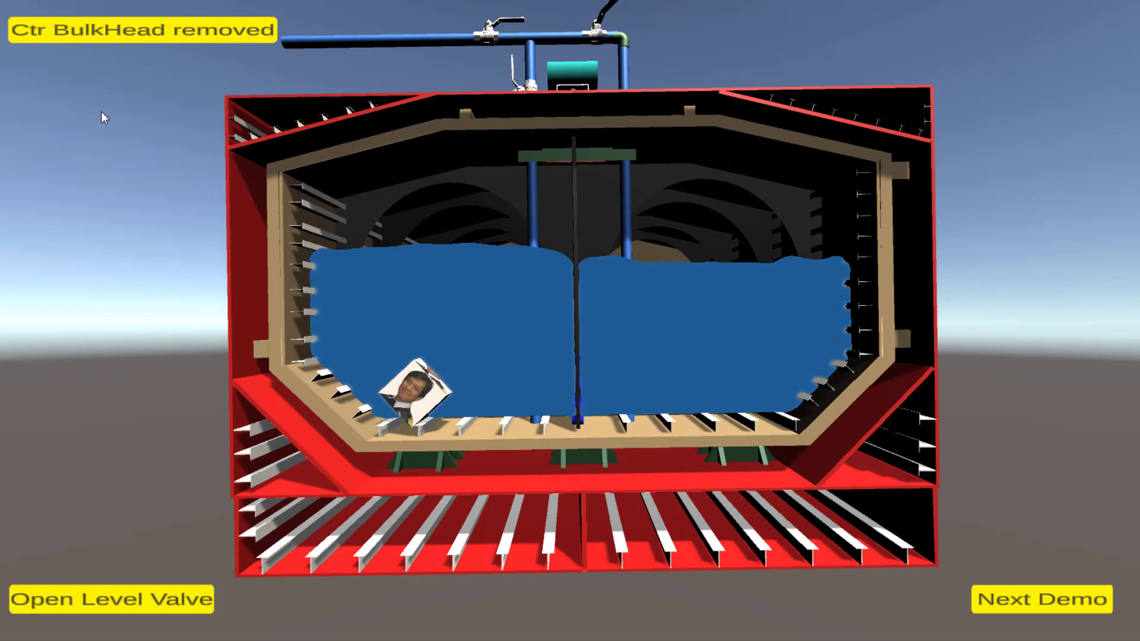
left_click(104, 27)
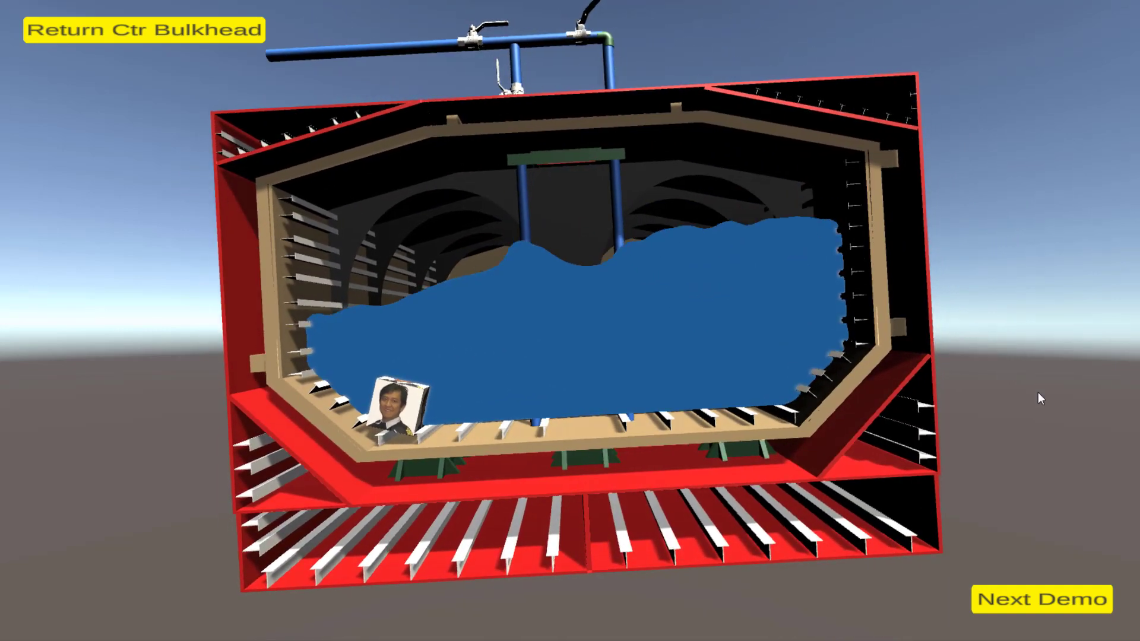
Step: In the next tank demo, equalise both sides by opening and closing the level valve, and remove the centre bulkhead
left_click(1070, 600)
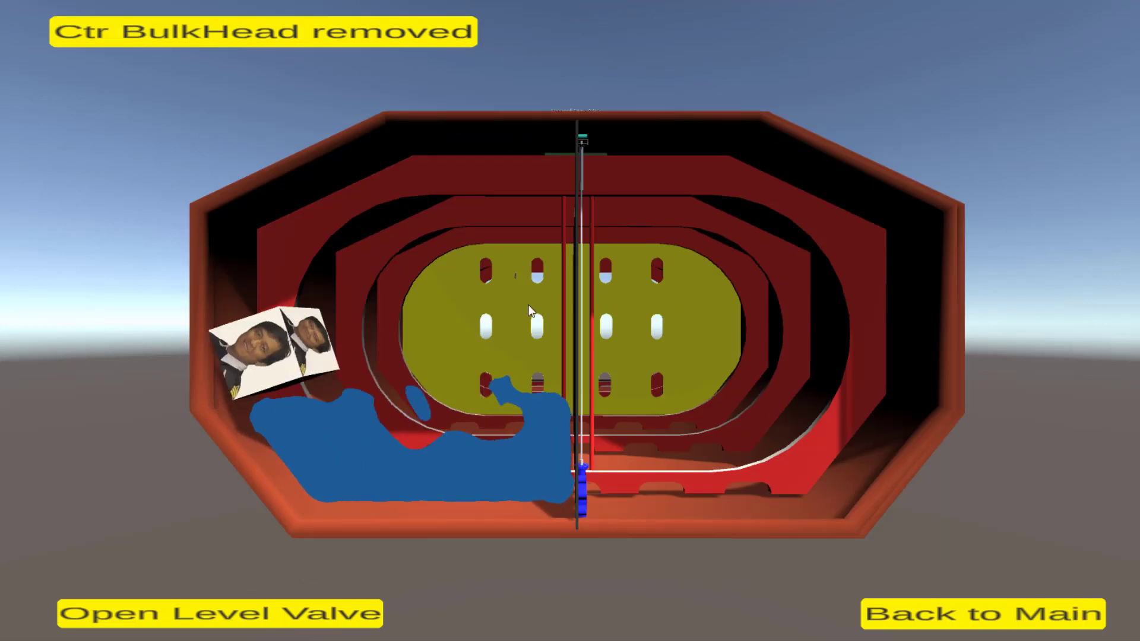
left_click(358, 625)
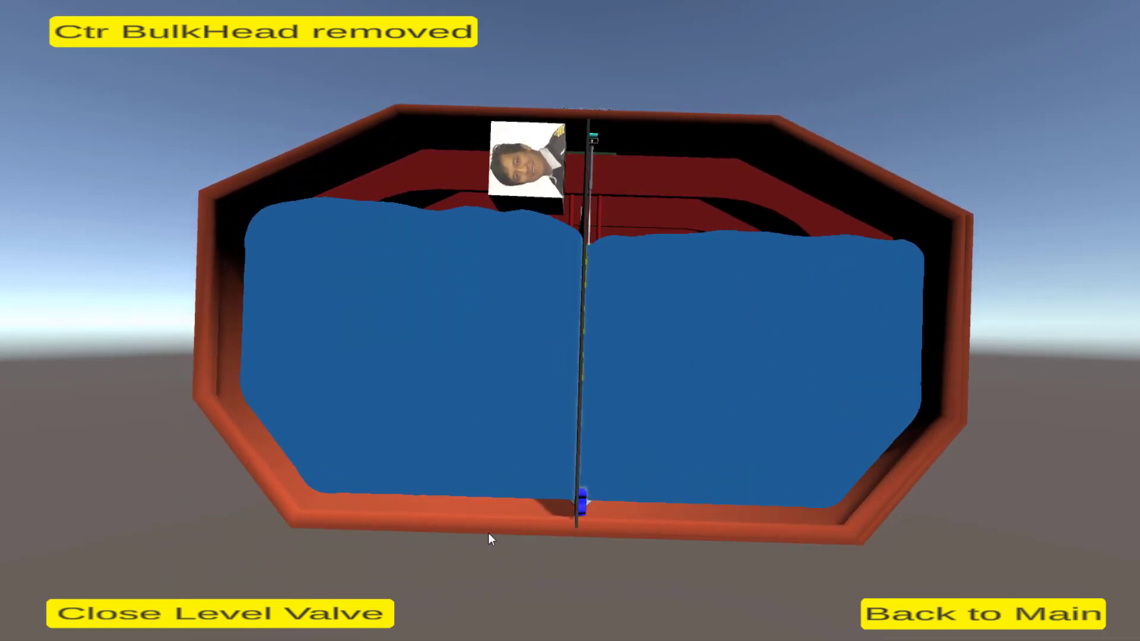
left_click(340, 613)
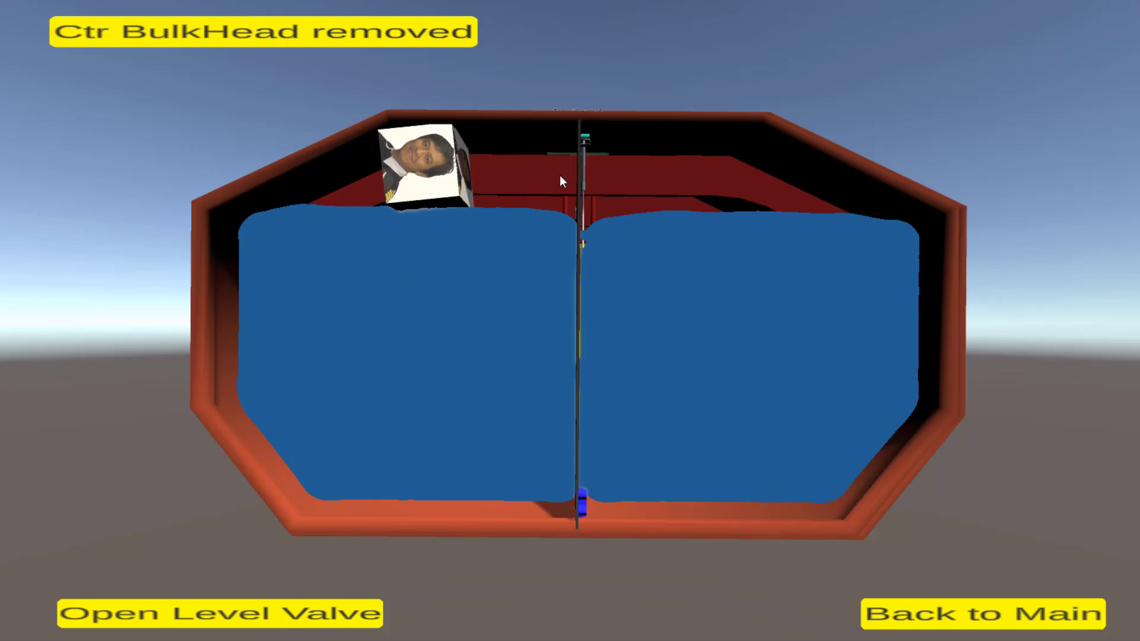
left_click(376, 41)
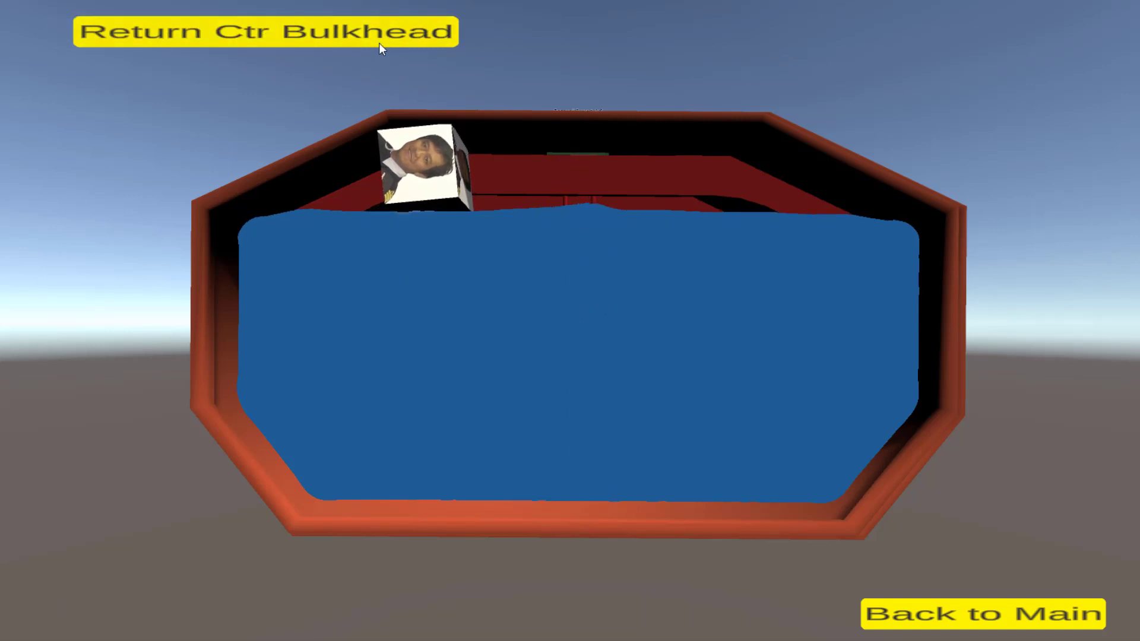